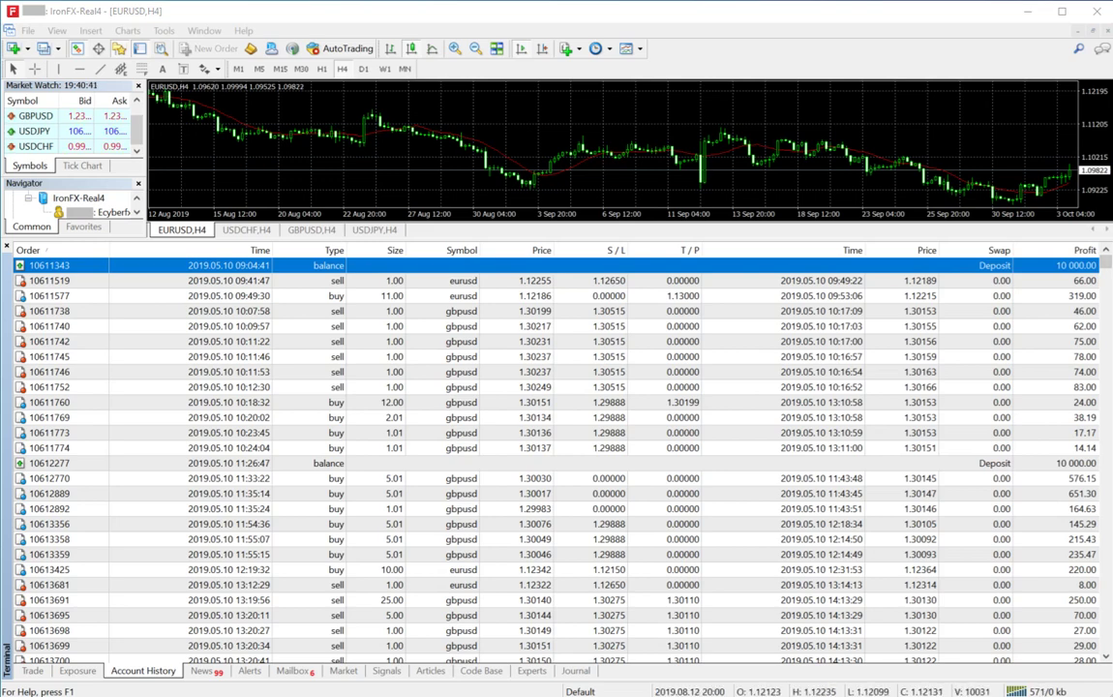
Step: Drag the Market Watch splitter left to narrow the panel and widen the chart area
drag(144, 145, 120, 145)
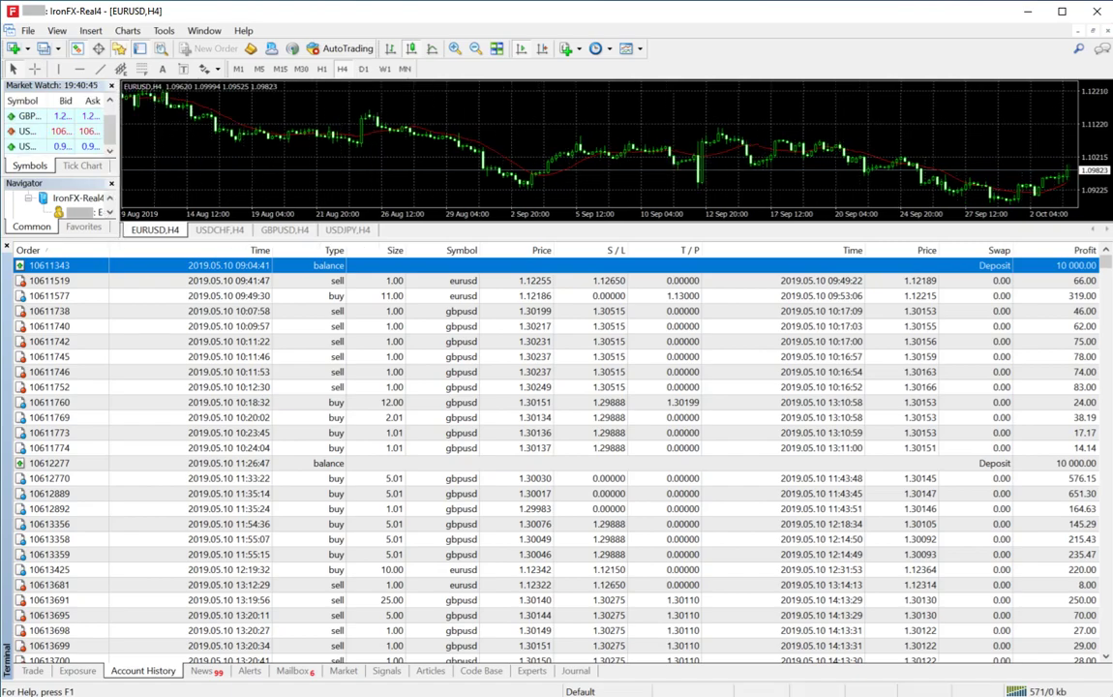
drag(1107, 262, 1106, 641)
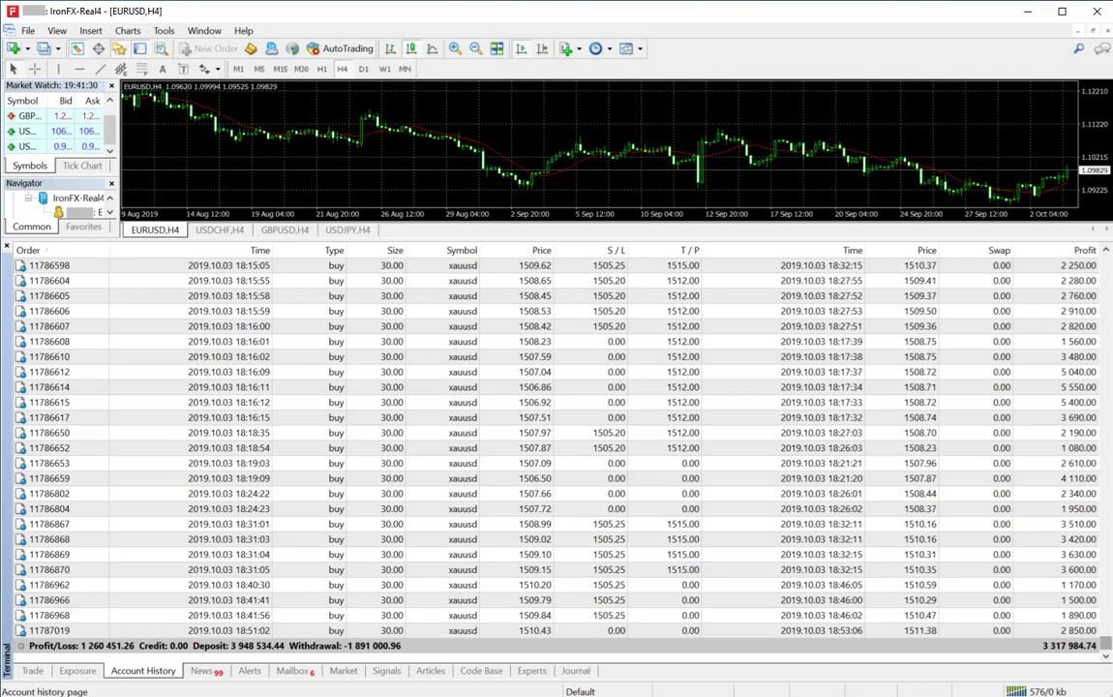
scroll(994, 578, up, 5)
scroll(994, 577, up, 5)
scroll(994, 578, up, 5)
scroll(993, 578, up, 5)
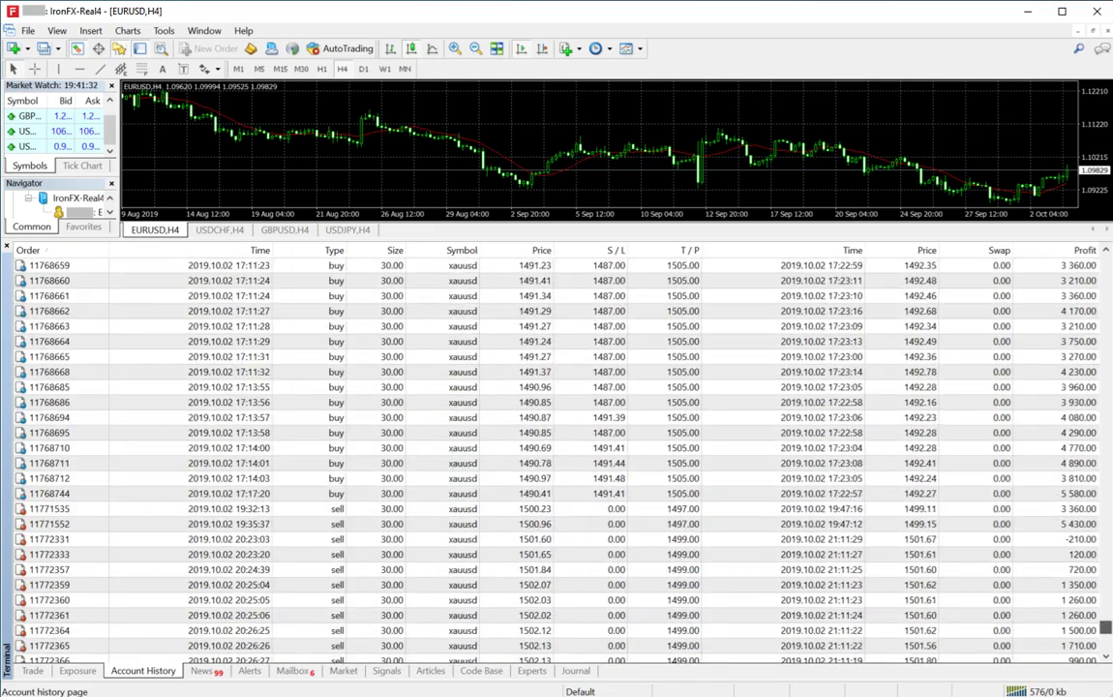
scroll(994, 578, up, 5)
scroll(994, 577, up, 5)
scroll(994, 577, up, 5)
scroll(994, 577, up, 5)
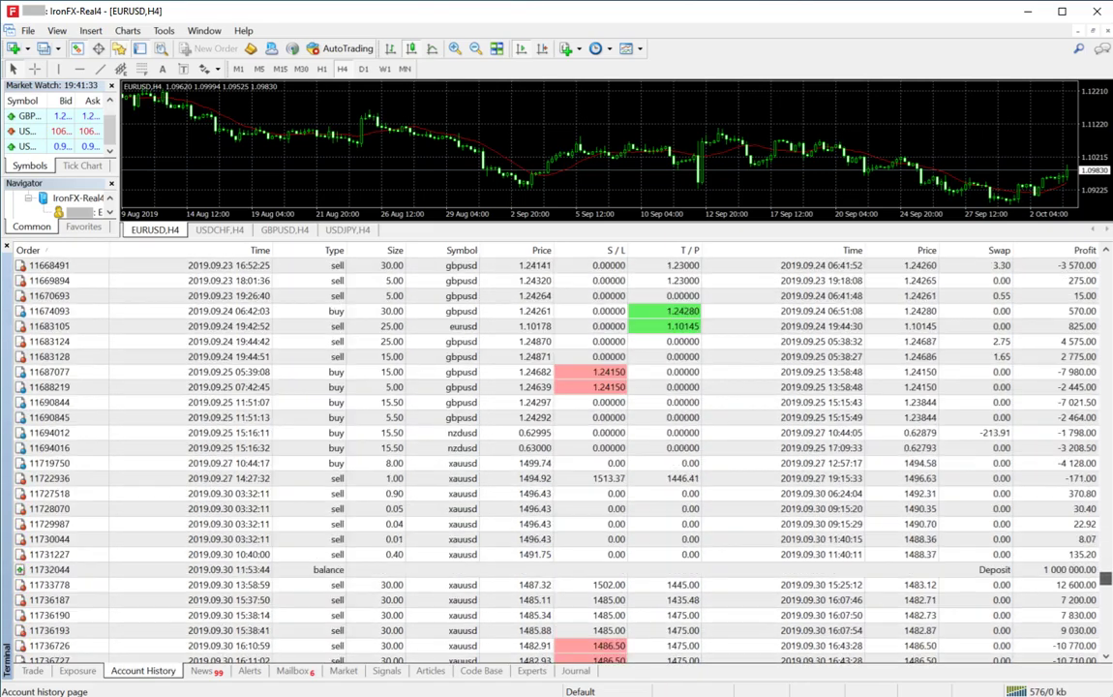
scroll(994, 577, up, 5)
scroll(994, 578, up, 5)
scroll(994, 577, up, 5)
scroll(994, 578, up, 5)
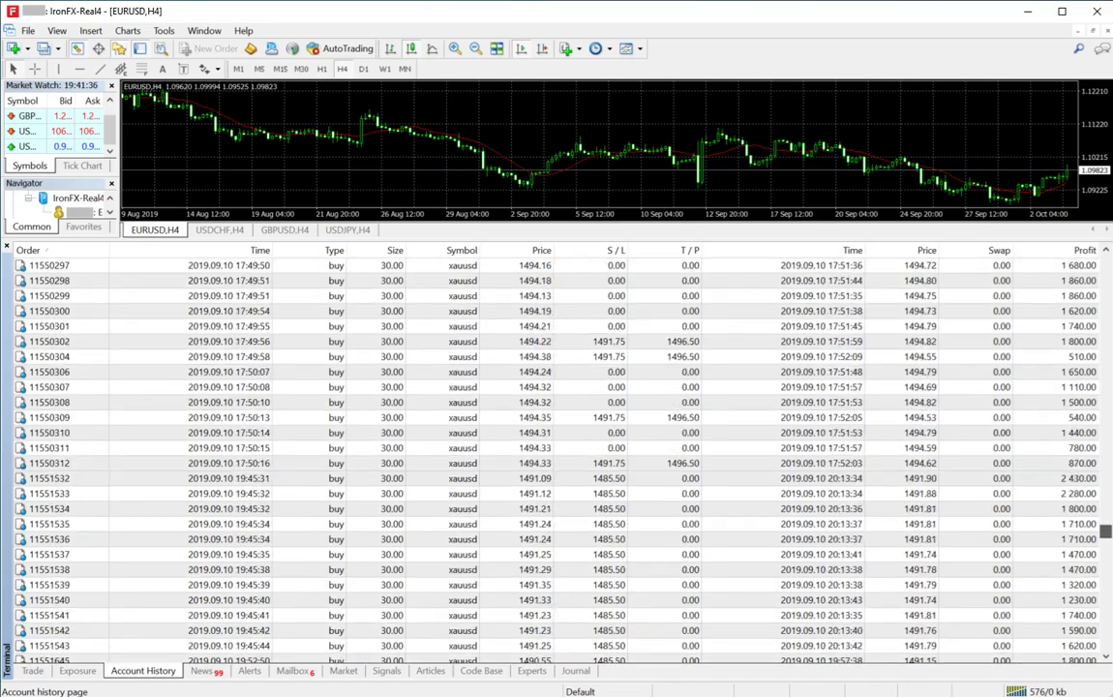
scroll(994, 577, up, 5)
scroll(994, 577, up, 5)
scroll(994, 577, up, 5)
scroll(993, 577, down, 5)
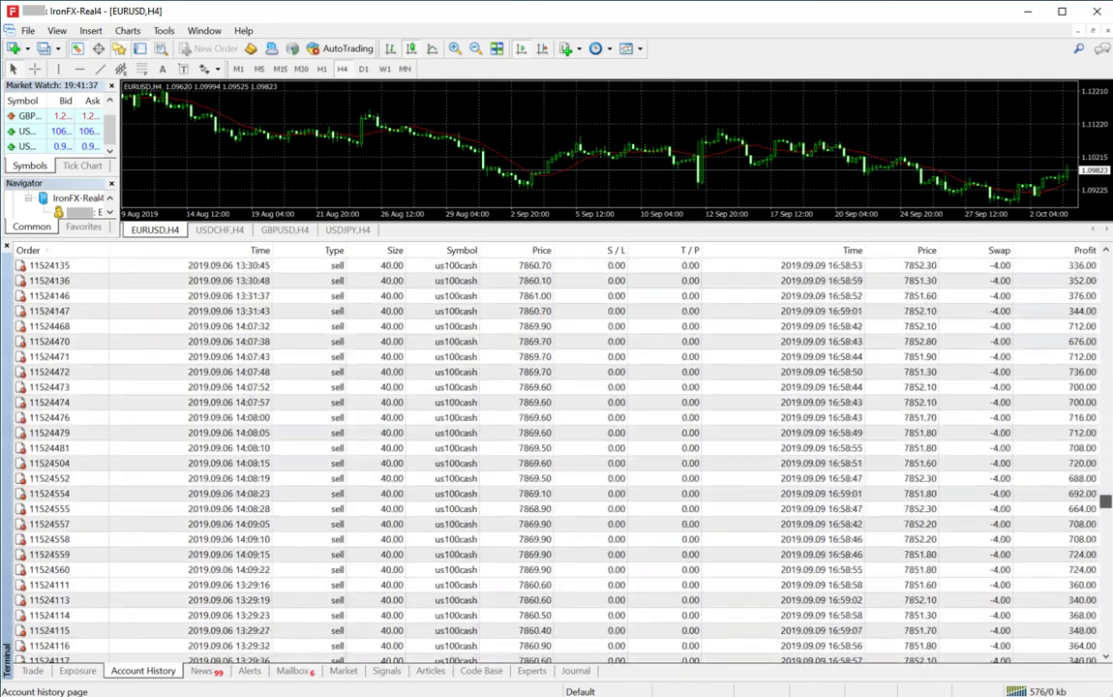
scroll(993, 577, down, 5)
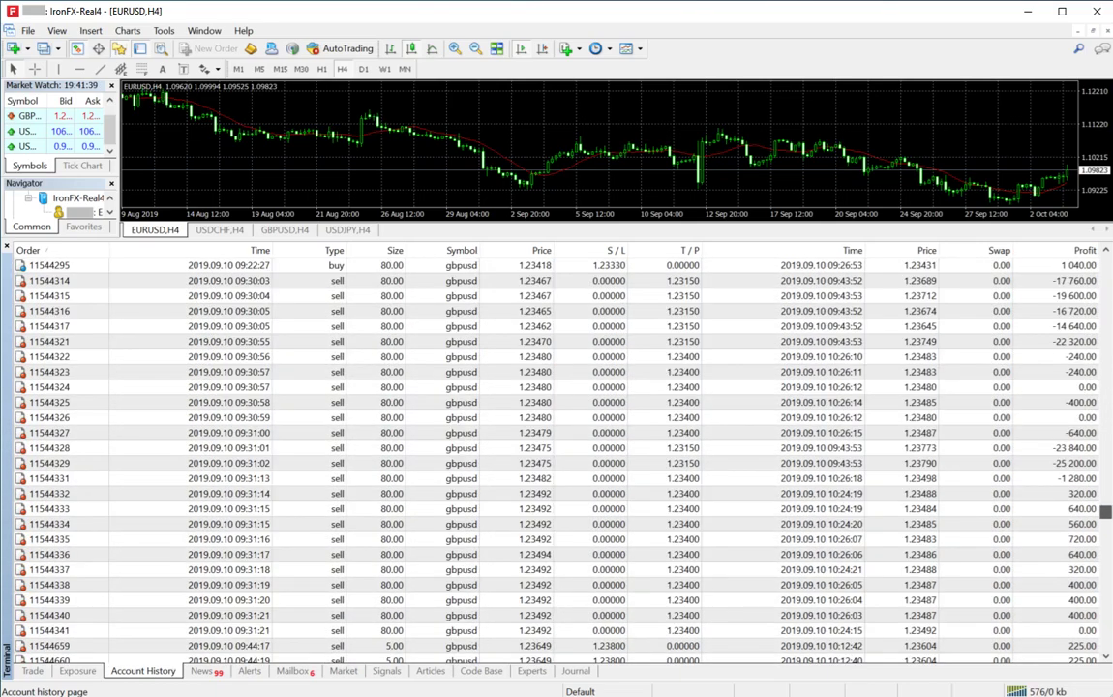
scroll(993, 577, down, 5)
scroll(993, 578, down, 5)
scroll(994, 578, down, 5)
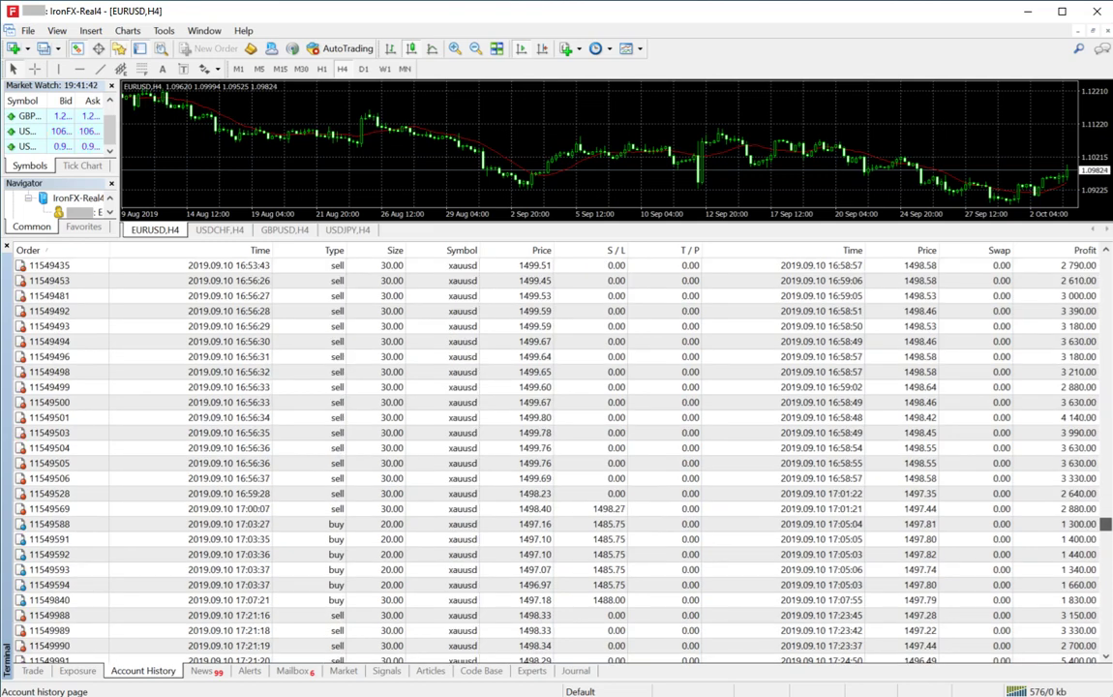
scroll(556, 455, down, 5)
scroll(556, 455, down, 5)
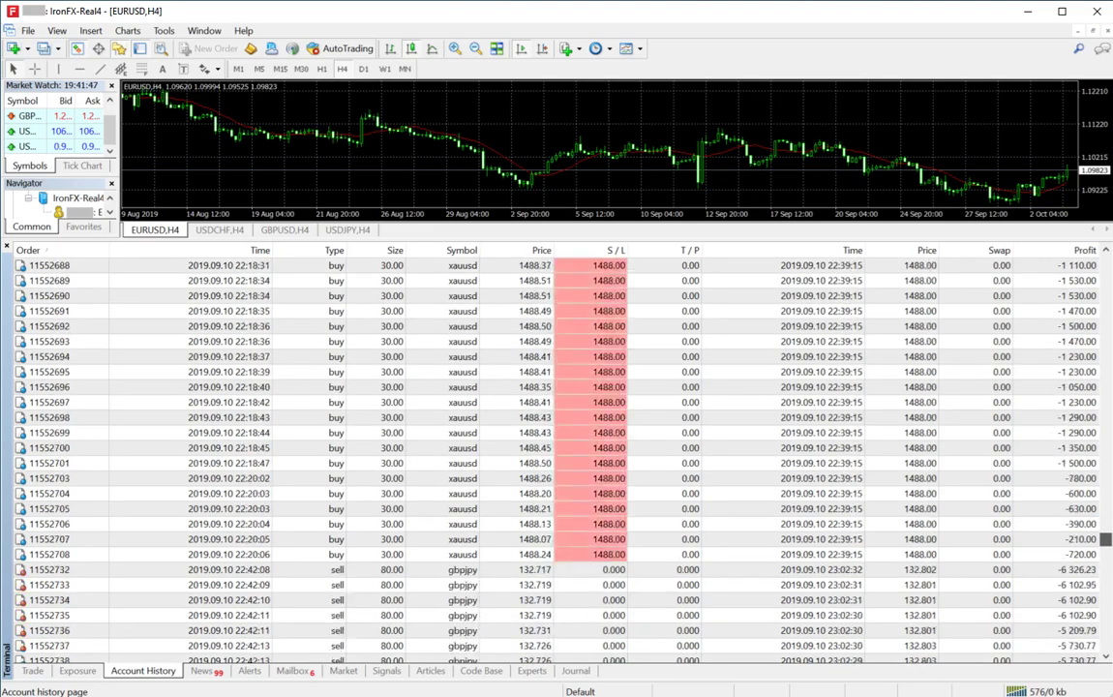
scroll(557, 455, down, 5)
scroll(556, 455, down, 5)
scroll(557, 455, down, 5)
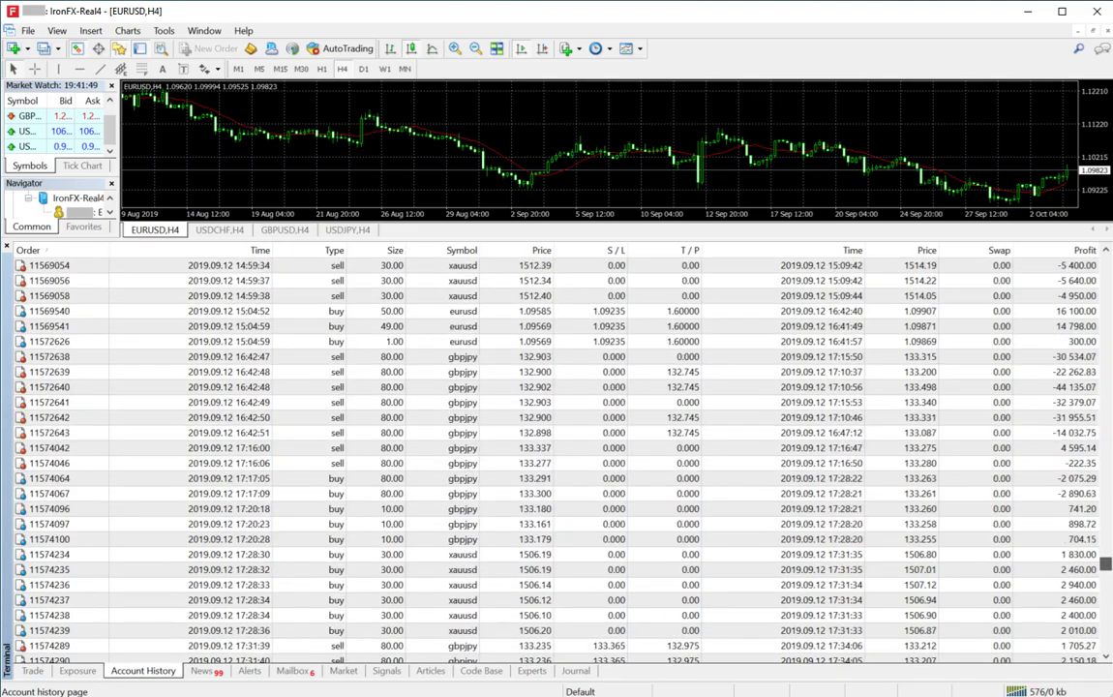
scroll(556, 455, down, 5)
scroll(557, 455, down, 5)
scroll(556, 454, down, 5)
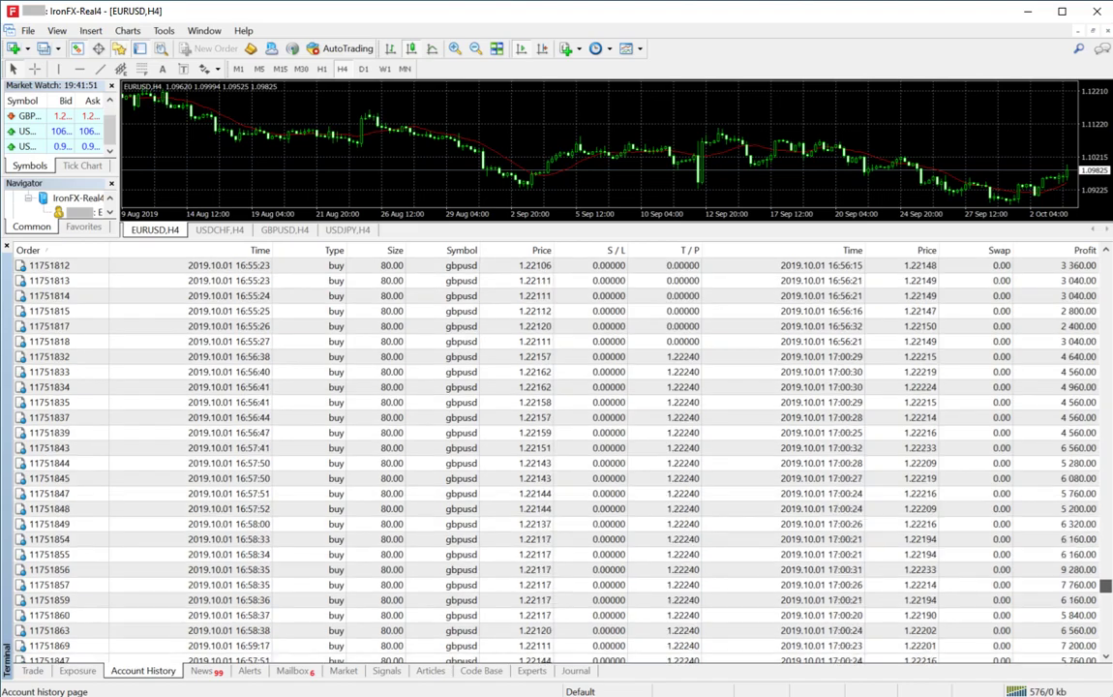
scroll(556, 455, down, 5)
scroll(557, 455, down, 5)
scroll(556, 455, down, 5)
scroll(556, 454, down, 5)
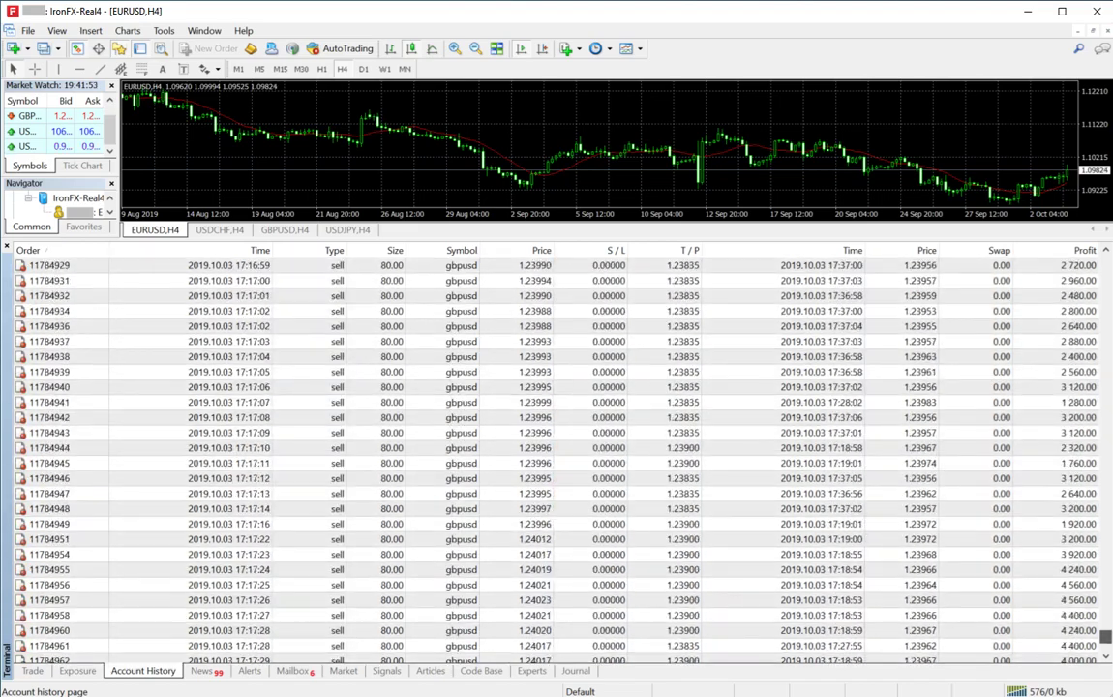
scroll(556, 455, down, 5)
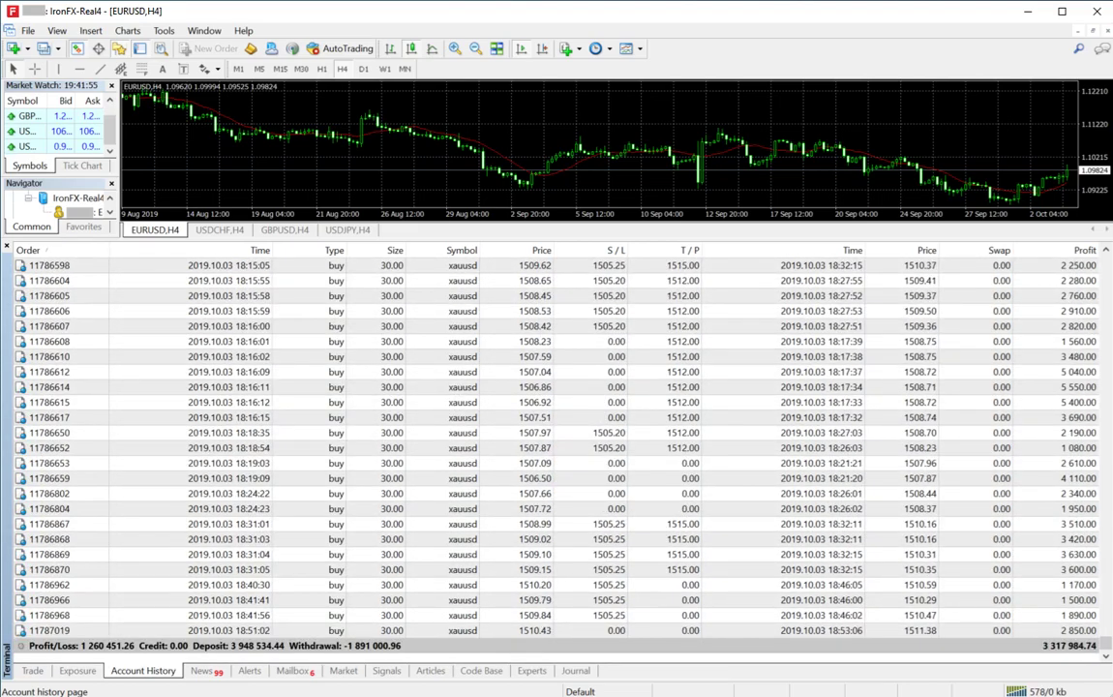